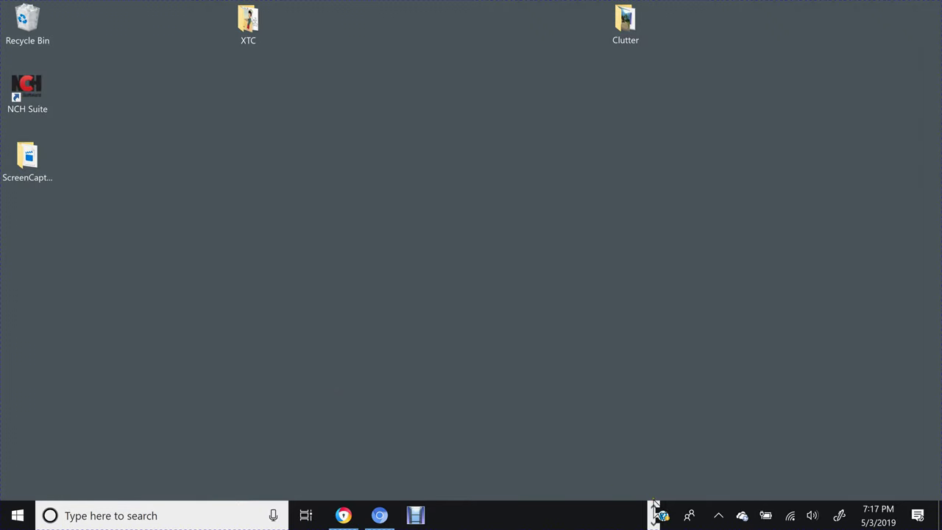
Open the Chrome browser and go to c3z.me.
{"action": "left_click", "coordinate": [654, 507]}
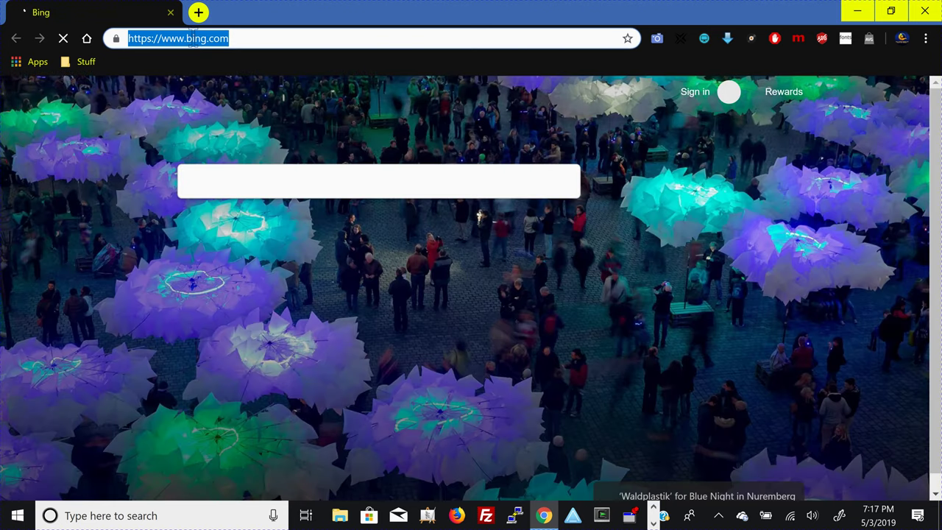
{"action": "type", "text": "c3z.me"}
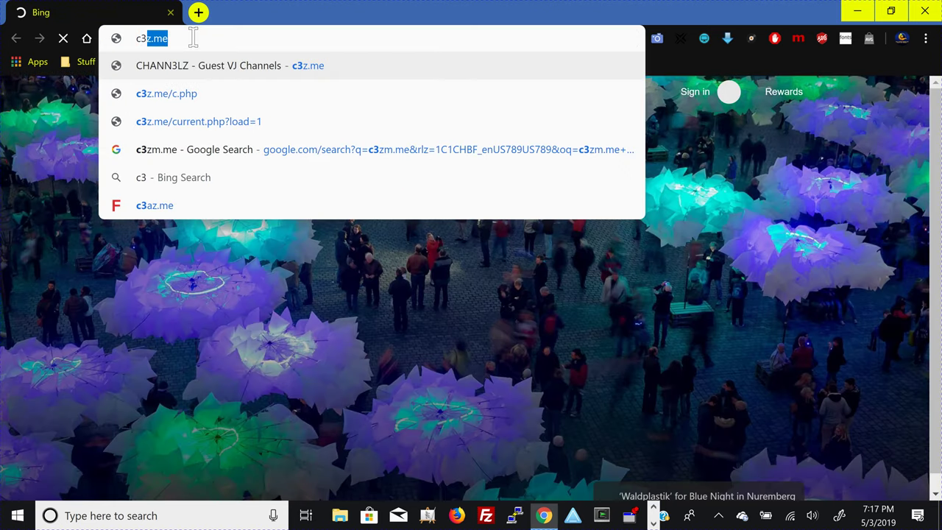
{"action": "key", "text": "super"}
{"action": "key", "text": "super"}
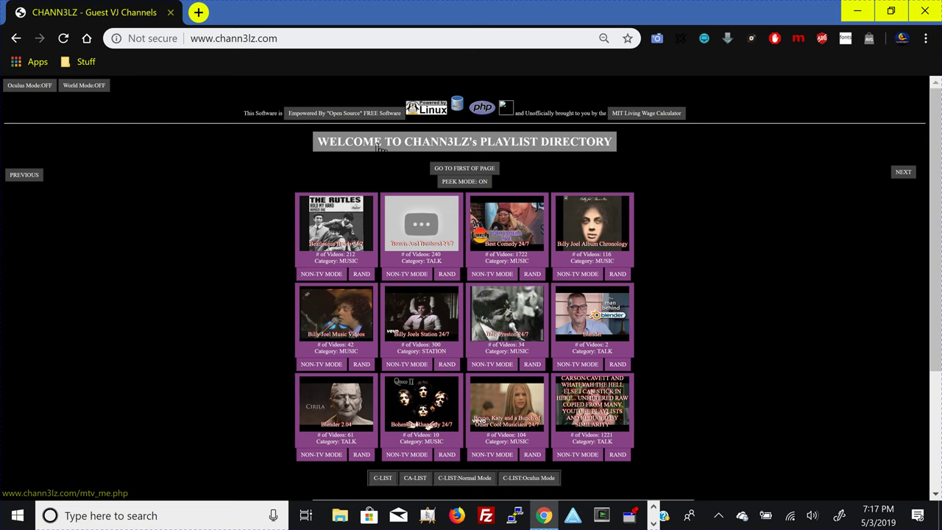
Open the playlist creation page from the directory heading and submit the suggested four-digit number and musician passcode to author a channel.
{"action": "left_click", "coordinate": [377, 146]}
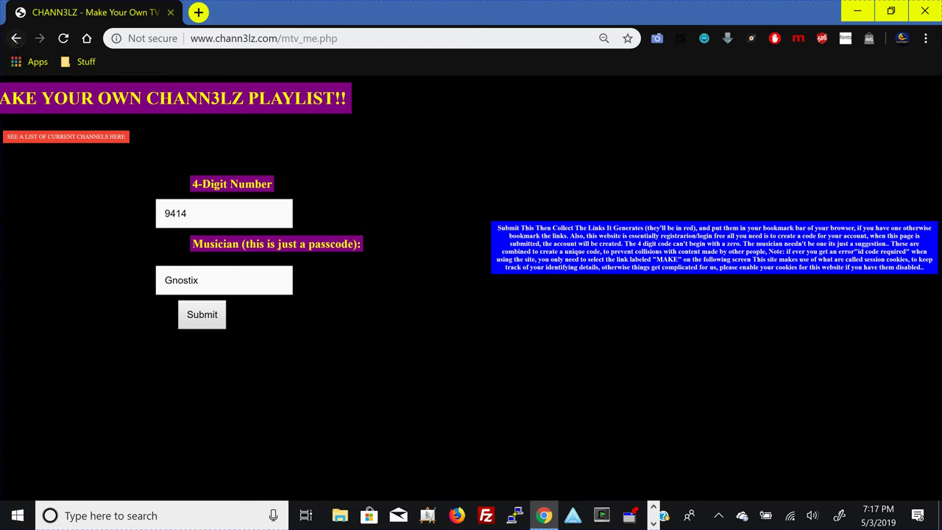
{"action": "left_click", "coordinate": [15, 38]}
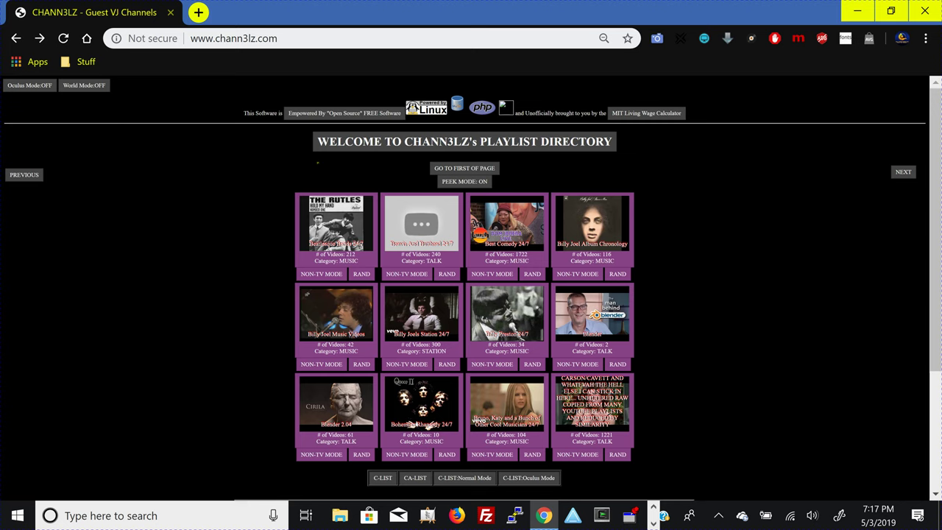
{"action": "left_click", "coordinate": [366, 151]}
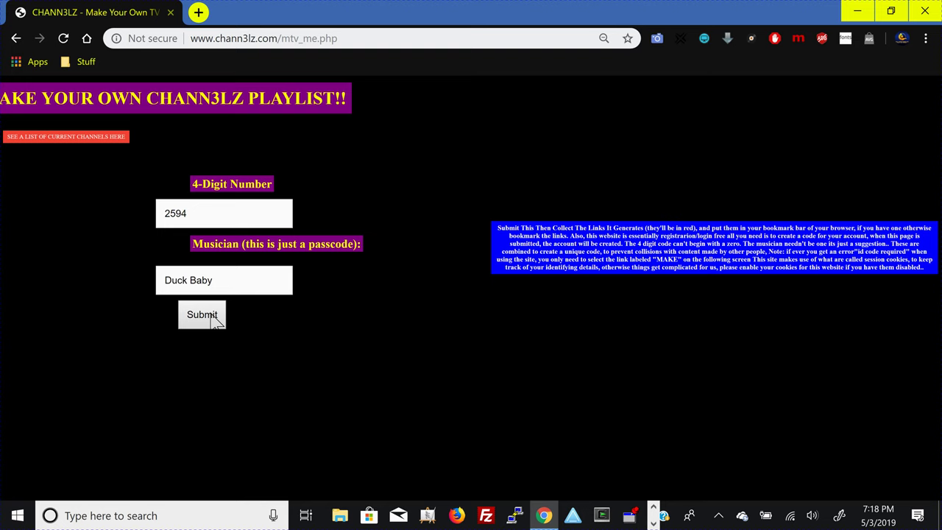
{"action": "left_click", "coordinate": [212, 320]}
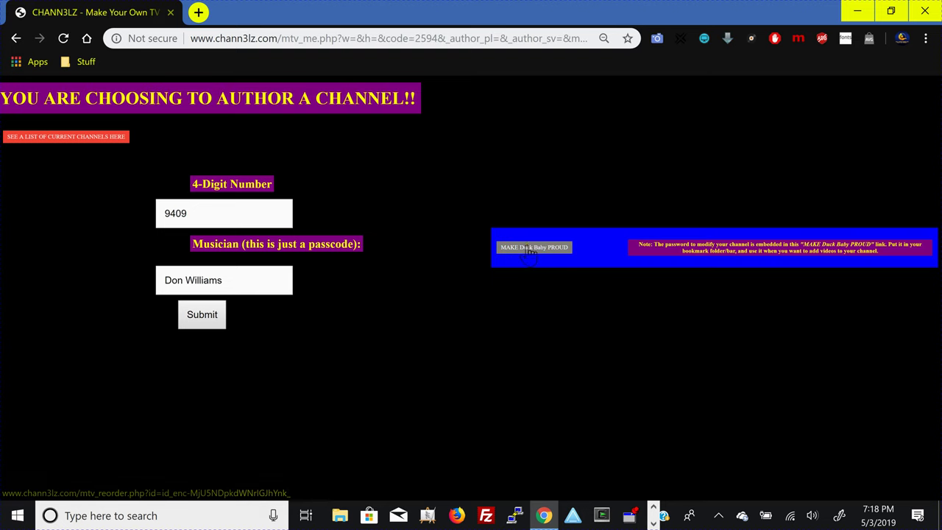
Add the generated channel login link to the browser's bookmarks bar.
{"action": "mouse_move", "coordinate": [533, 247]}
{"action": "left_mouse_down"}
{"action": "mouse_move", "coordinate": [543, 267]}
{"action": "mouse_move", "coordinate": [402, 126]}
{"action": "mouse_move", "coordinate": [272, 45]}
{"action": "mouse_move", "coordinate": [249, 59]}
{"action": "mouse_move", "coordinate": [235, 54]}
{"action": "mouse_move", "coordinate": [257, 80]}
{"action": "left_mouse_up"}
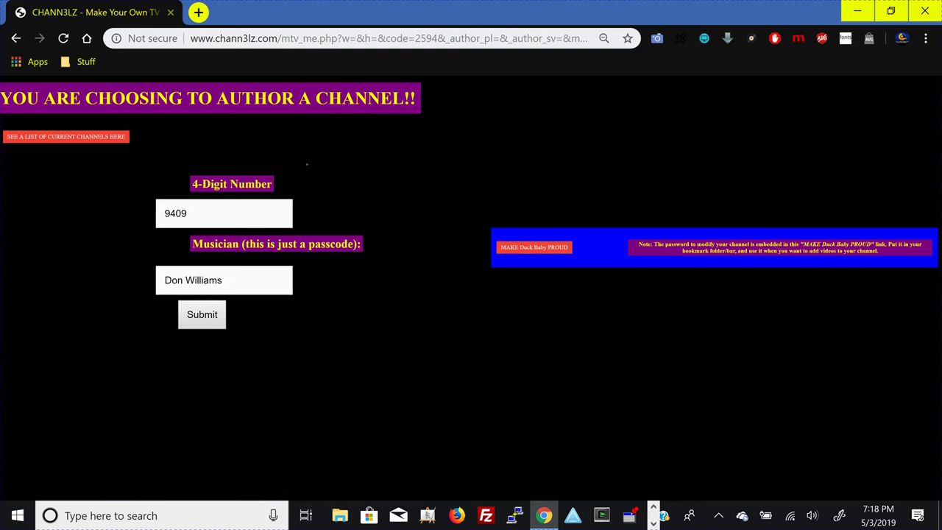
{"action": "left_click_drag", "start_coordinate": [513, 248], "coordinate": [514, 251]}
{"action": "mouse_move", "coordinate": [484, 214]}
{"action": "left_mouse_down"}
{"action": "mouse_move", "coordinate": [255, 51]}
{"action": "mouse_move", "coordinate": [244, 58]}
{"action": "left_mouse_up"}
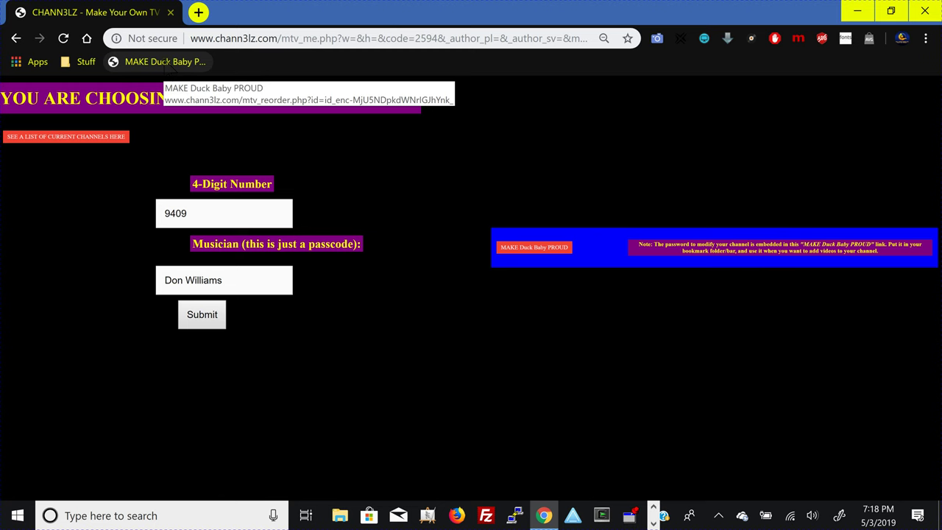
Rename the new channel bookmark to My First Channel and save it.
{"action": "right_click", "coordinate": [165, 62]}
{"action": "left_click", "coordinate": [196, 132]}
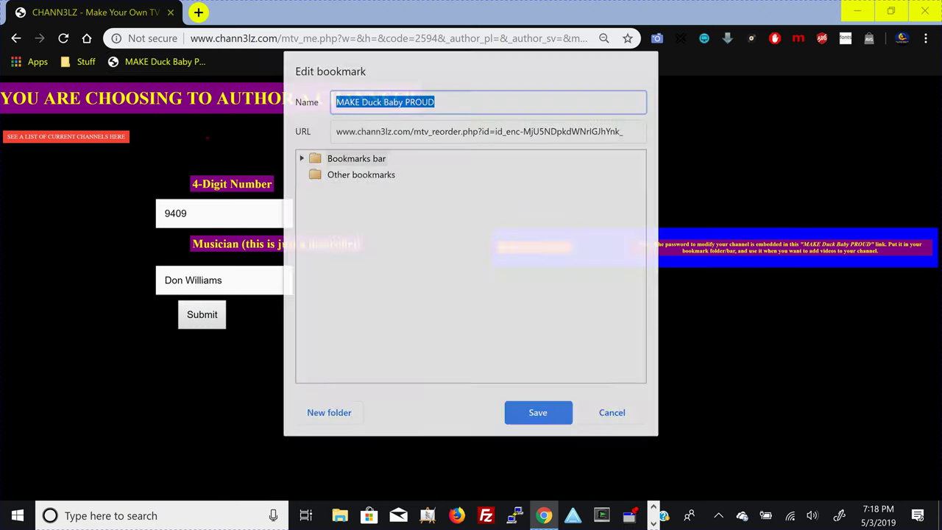
{"action": "key", "text": "BackSpace"}
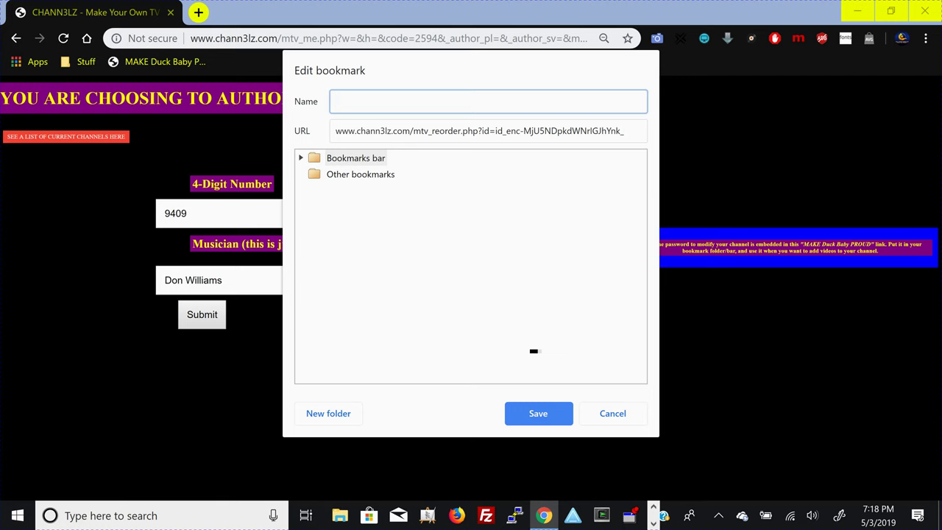
{"action": "type", "text": "My First ChZ"}
{"action": "key", "text": "BackSpace"}
{"action": "key", "text": "BackSpace"}
{"action": "key", "text": "BackSpace"}
{"action": "type", "text": "Channel"}
{"action": "key", "text": "Return"}
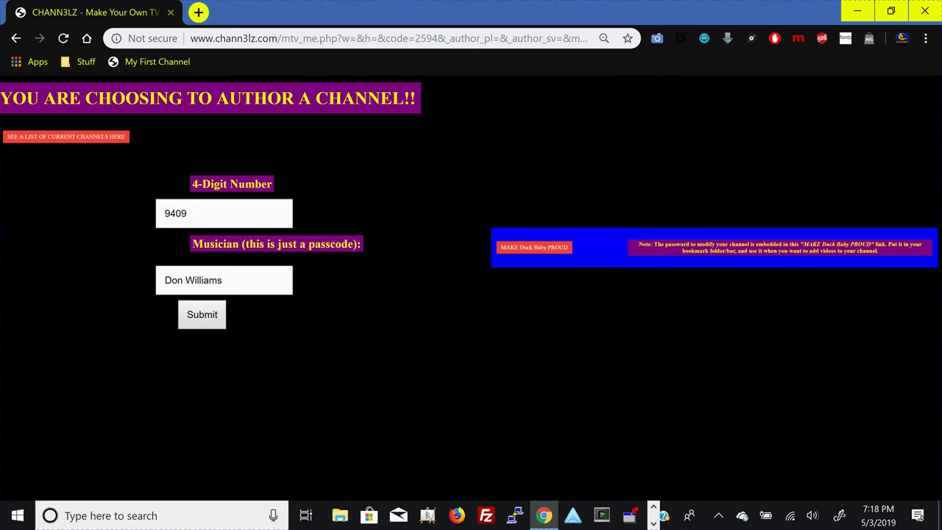
Open the My First Channel bookmark, switch to Select mode and delete all of the channel's default videos with Selective Delete.
{"action": "left_click", "coordinate": [175, 63]}
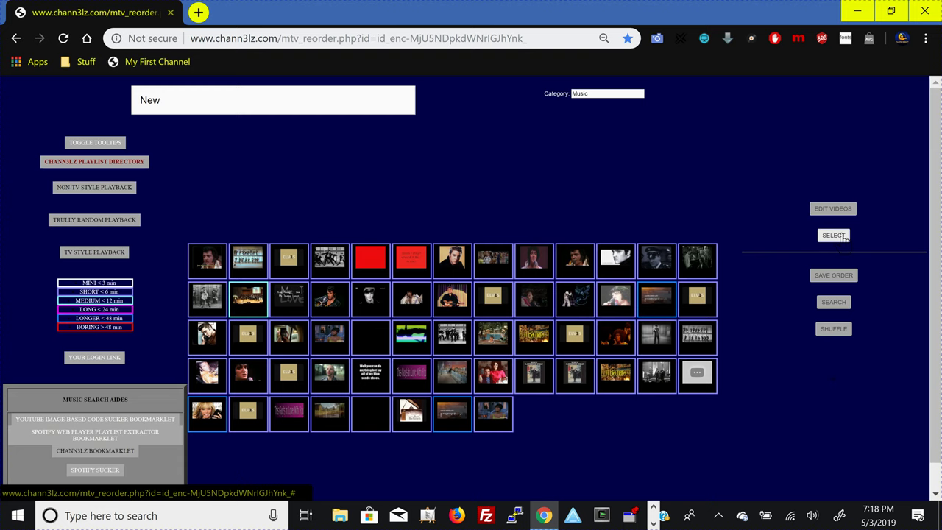
{"action": "left_click", "coordinate": [834, 235]}
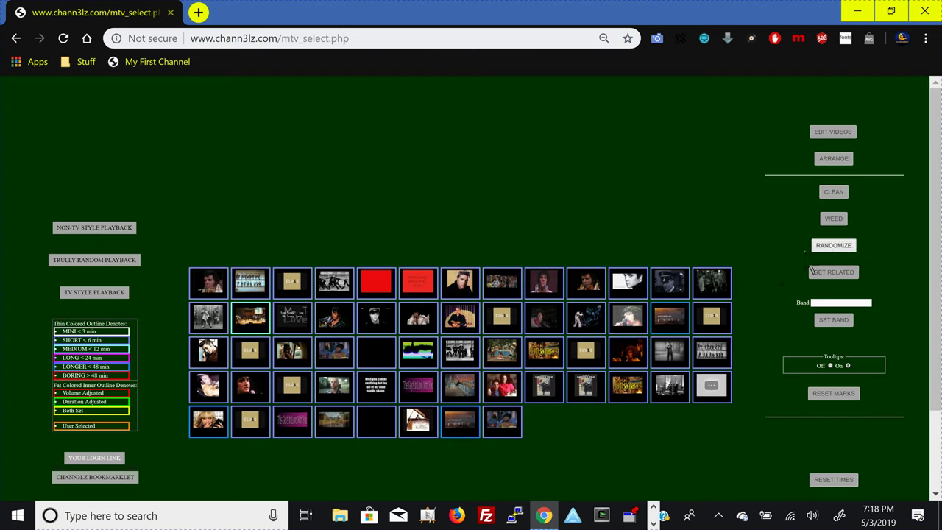
{"action": "left_click_drag", "start_coordinate": [810, 270], "coordinate": [582, 346]}
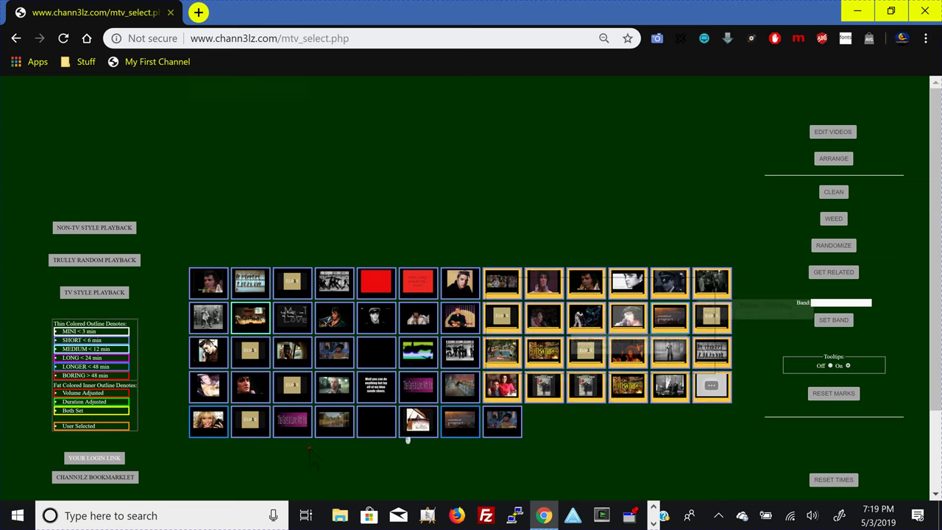
{"action": "left_click_drag", "start_coordinate": [408, 440], "coordinate": [234, 429]}
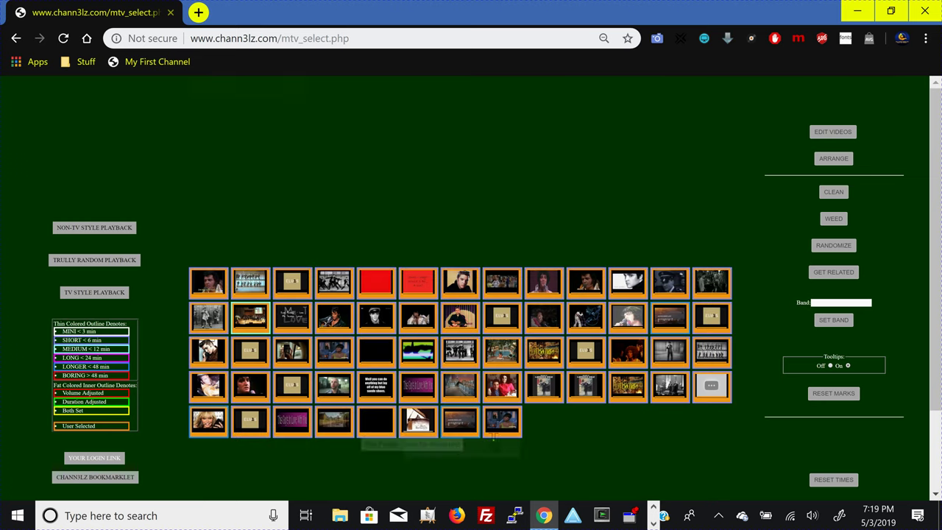
{"action": "left_click", "coordinate": [936, 467]}
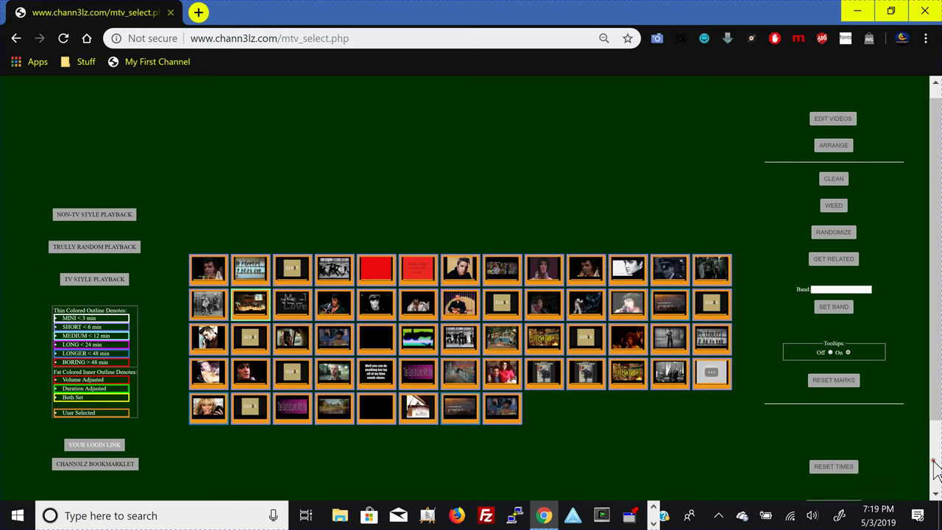
{"action": "left_click", "coordinate": [936, 467]}
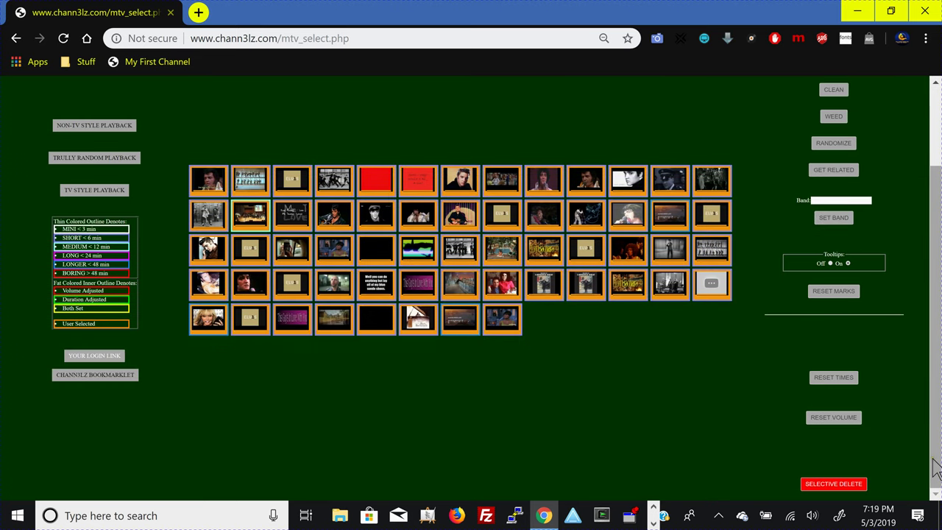
{"action": "left_click", "coordinate": [844, 485]}
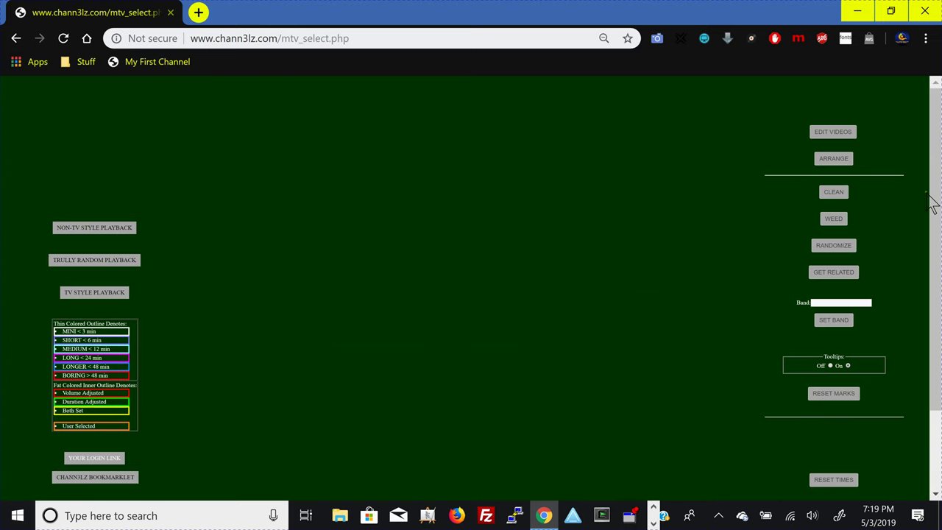
Return to the Arrange page and bookmark the YouTube Image-Based Code Sucker and Chann3lz bookmarklets on the bookmarks bar.
{"action": "scroll", "coordinate": [933, 208], "scroll_direction": "down", "scroll_amount": 2}
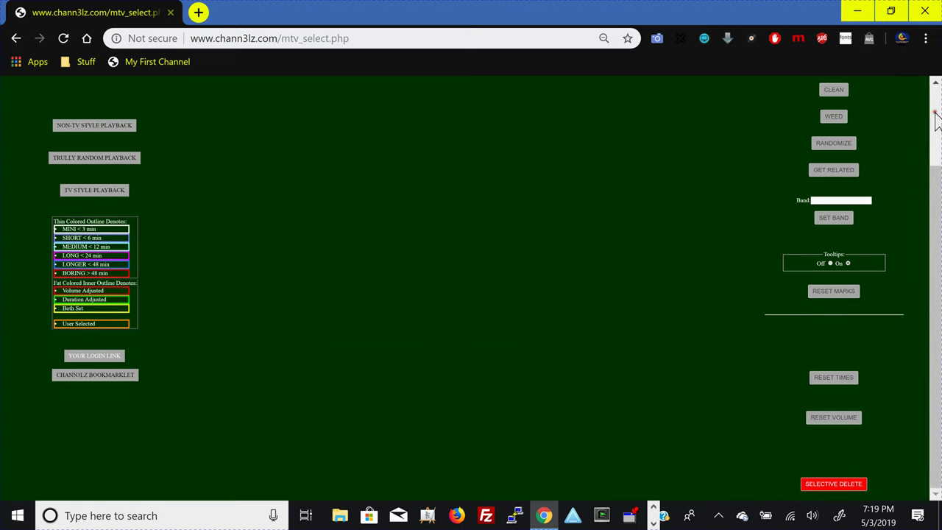
{"action": "scroll", "coordinate": [936, 120], "scroll_direction": "up", "scroll_amount": 2}
{"action": "left_click", "coordinate": [833, 160]}
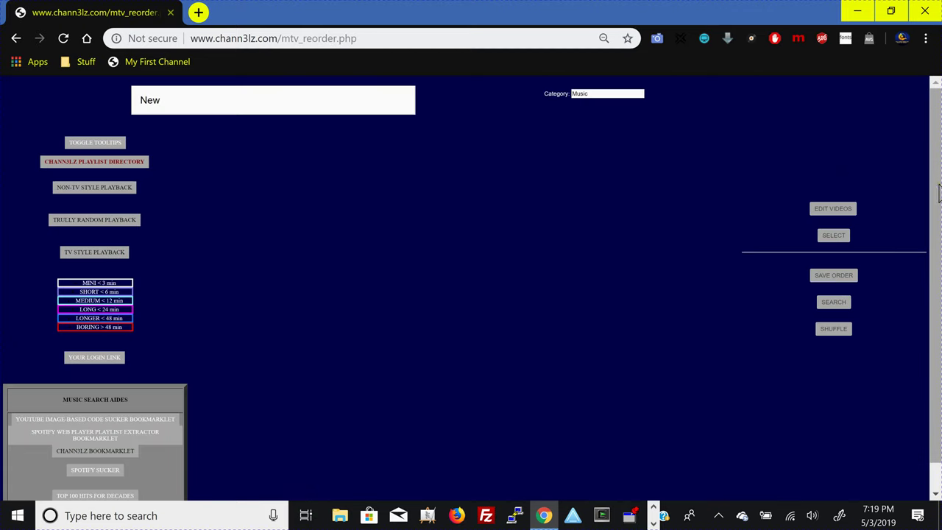
{"action": "scroll", "coordinate": [932, 185], "scroll_direction": "down", "scroll_amount": 1}
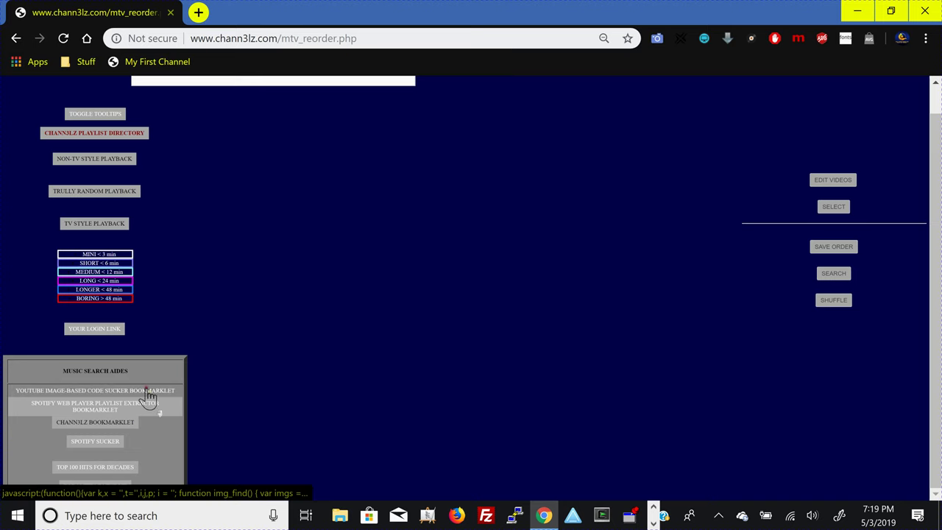
{"action": "mouse_move", "coordinate": [147, 394]}
{"action": "left_mouse_down"}
{"action": "mouse_move", "coordinate": [157, 252]}
{"action": "mouse_move", "coordinate": [219, 48]}
{"action": "mouse_move", "coordinate": [218, 57]}
{"action": "left_mouse_up"}
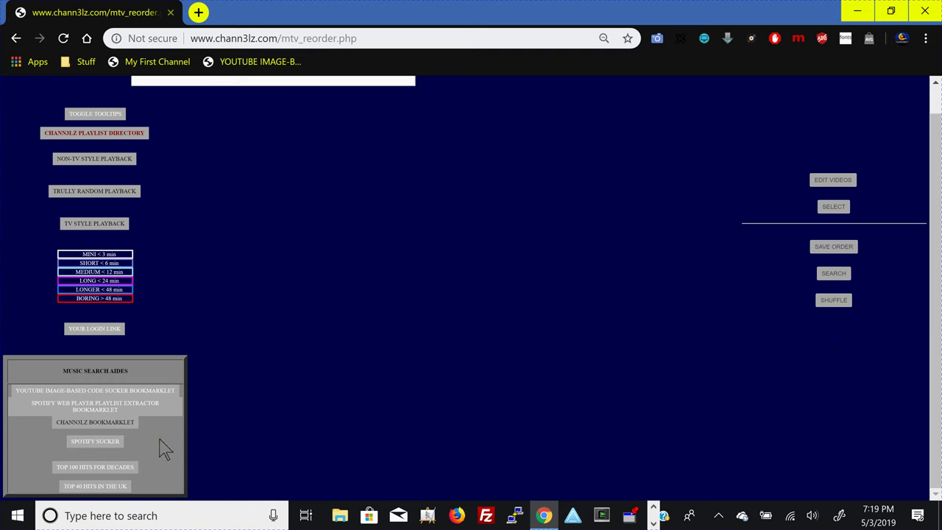
{"action": "mouse_move", "coordinate": [121, 423]}
{"action": "left_mouse_down"}
{"action": "mouse_move", "coordinate": [290, 189]}
{"action": "mouse_move", "coordinate": [330, 66]}
{"action": "mouse_move", "coordinate": [333, 74]}
{"action": "left_mouse_up"}
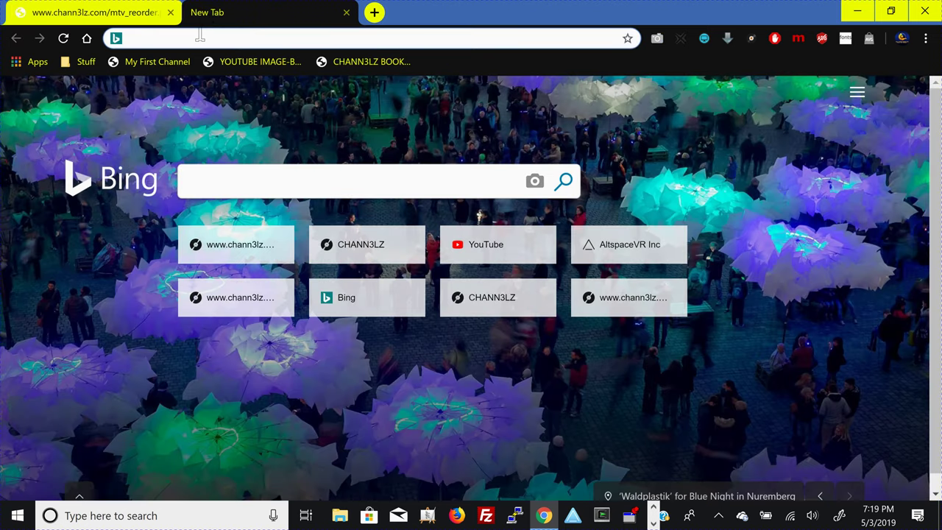
Open YouTube's home page in a new browser tab.
{"action": "type", "text": "to"}
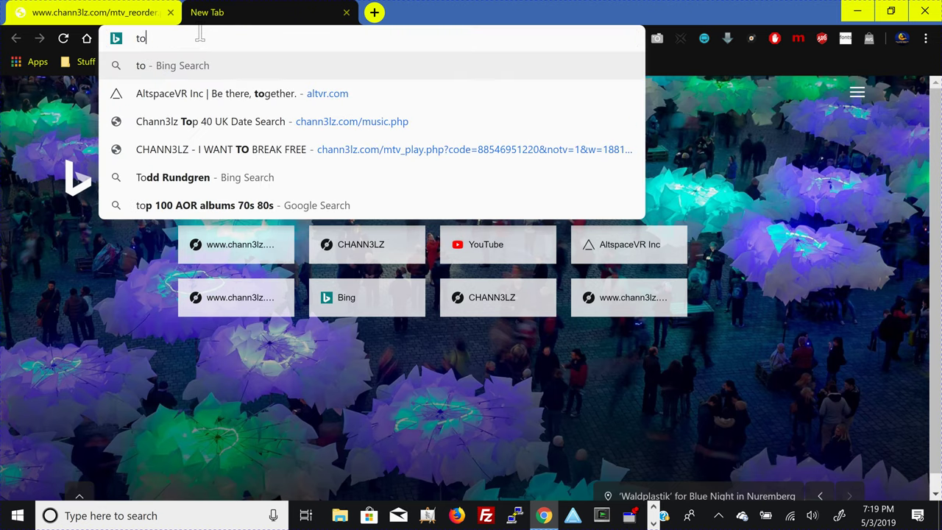
{"action": "type", "text": "ut"}
{"action": "key", "text": "BackSpace"}
{"action": "key", "text": "BackSpace"}
{"action": "key", "text": "BackSpace"}
{"action": "key", "text": "BackSpace"}
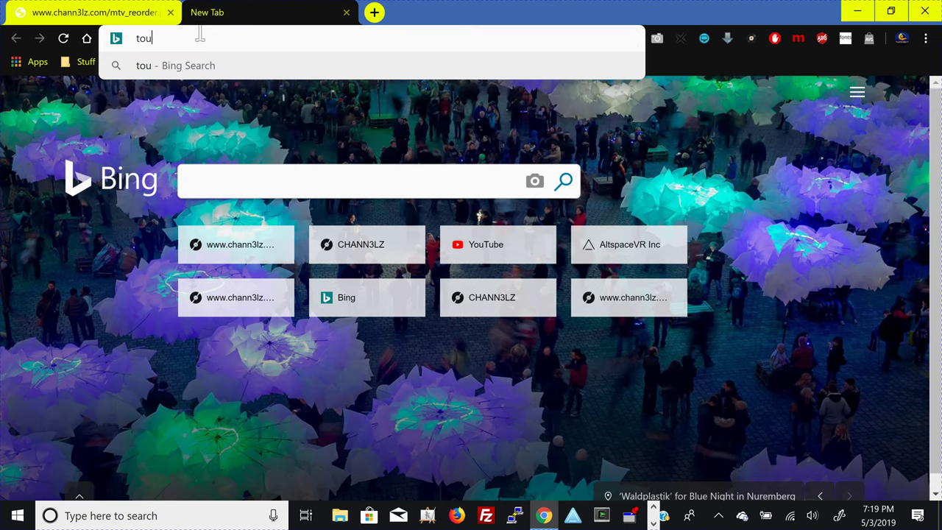
{"action": "type", "text": "youtube"}
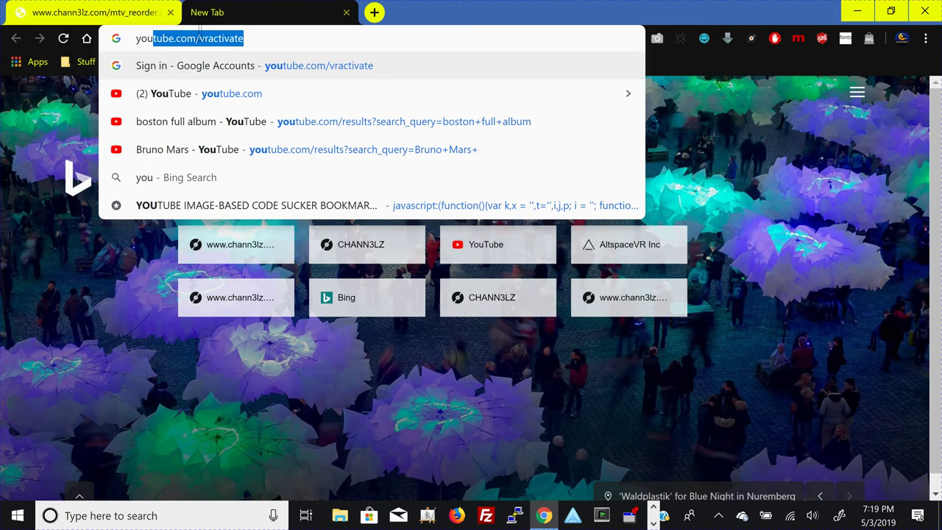
{"action": "type", "text": ".comn"}
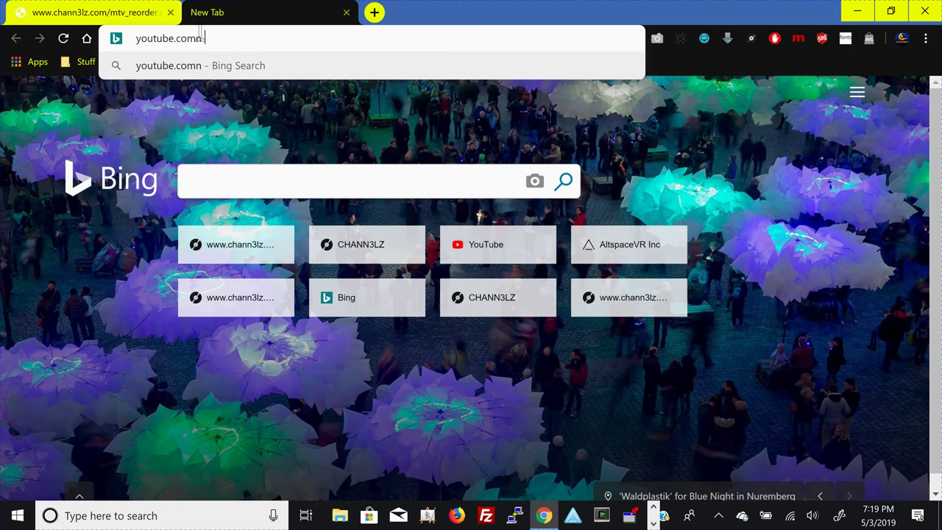
{"action": "key", "text": "Return"}
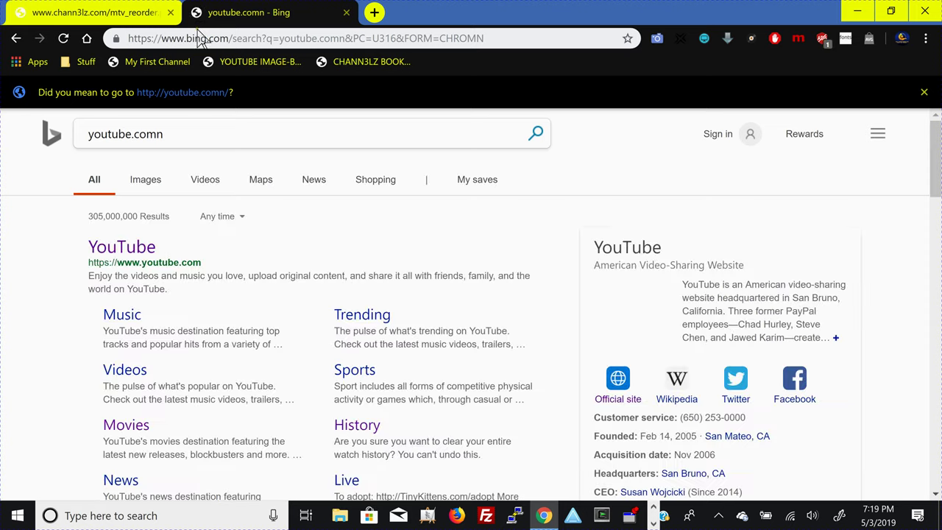
{"action": "left_click", "coordinate": [109, 247]}
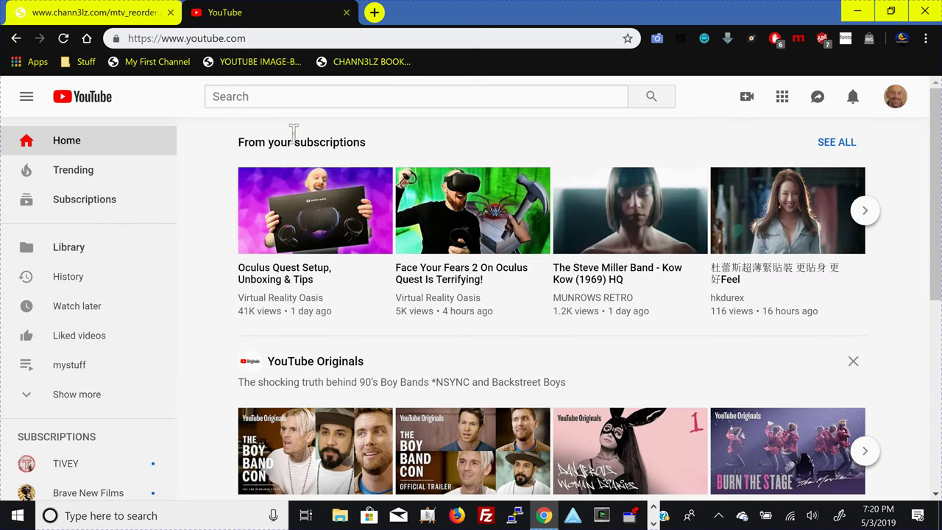
Search YouTube for xtc playlist and open the full Chalkhills and Children and XTC Playlist for download playlists in new tabs.
{"action": "left_click", "coordinate": [271, 94]}
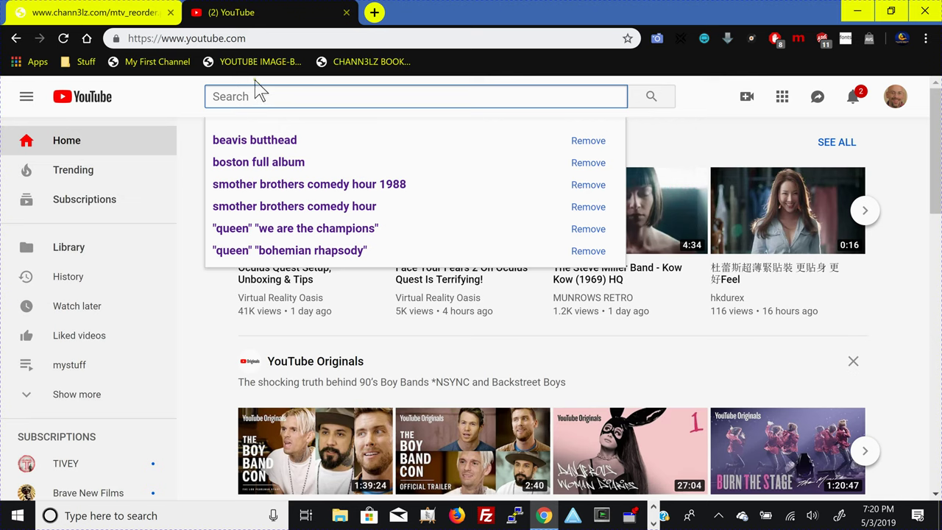
{"action": "type", "text": "xtc"}
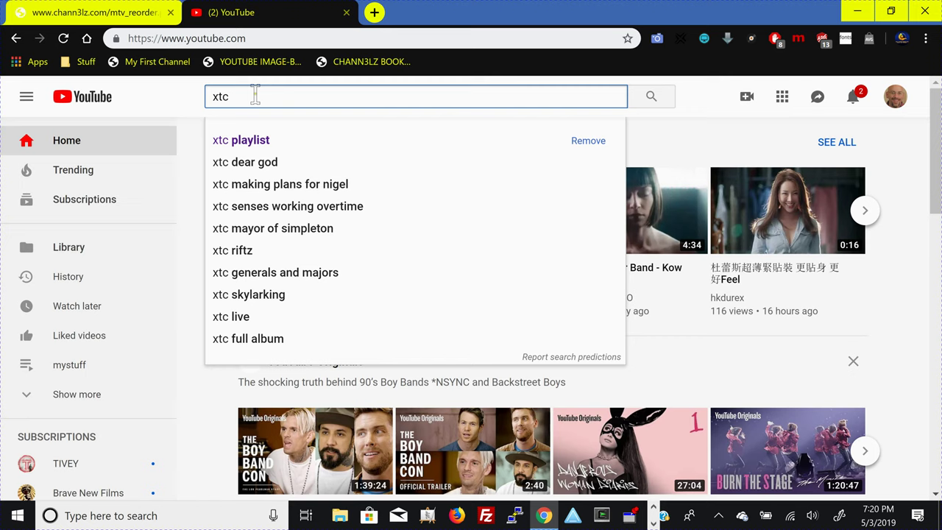
{"action": "left_click", "coordinate": [253, 145]}
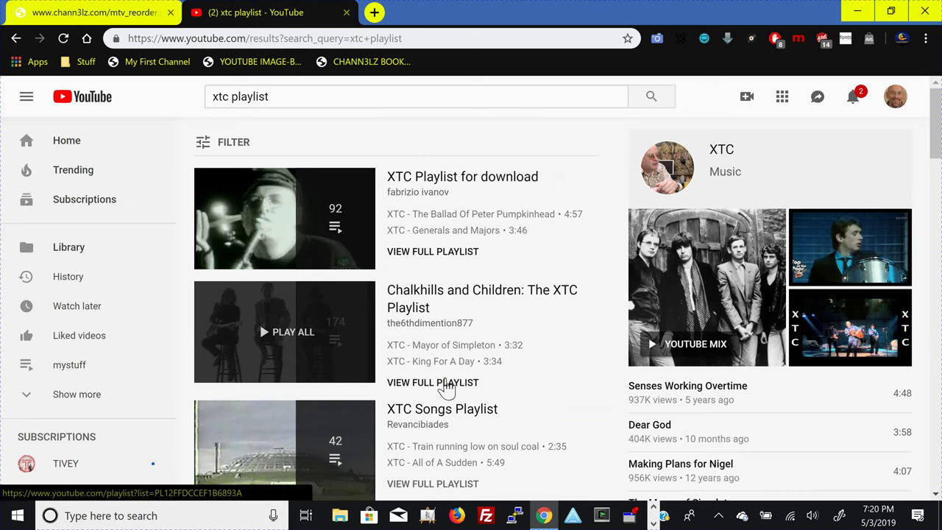
{"action": "middle_click", "coordinate": [447, 389]}
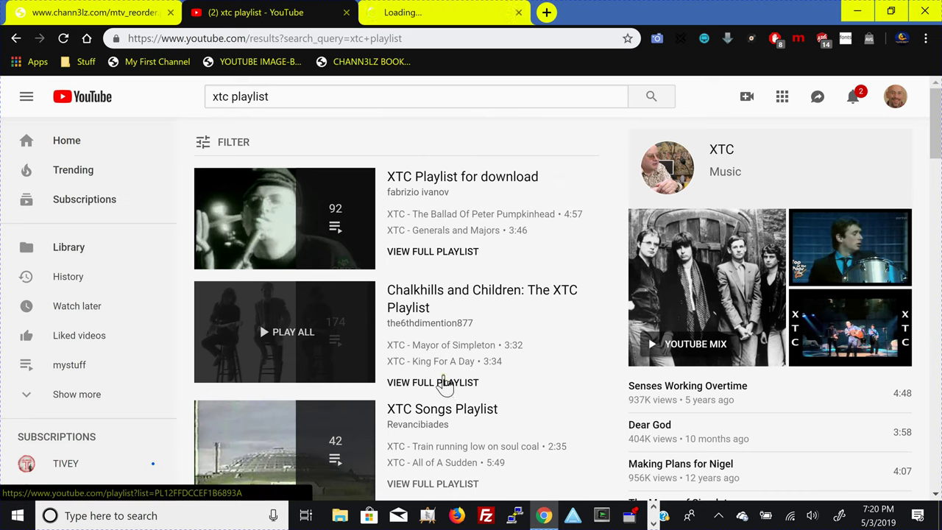
{"action": "middle_click", "coordinate": [426, 252]}
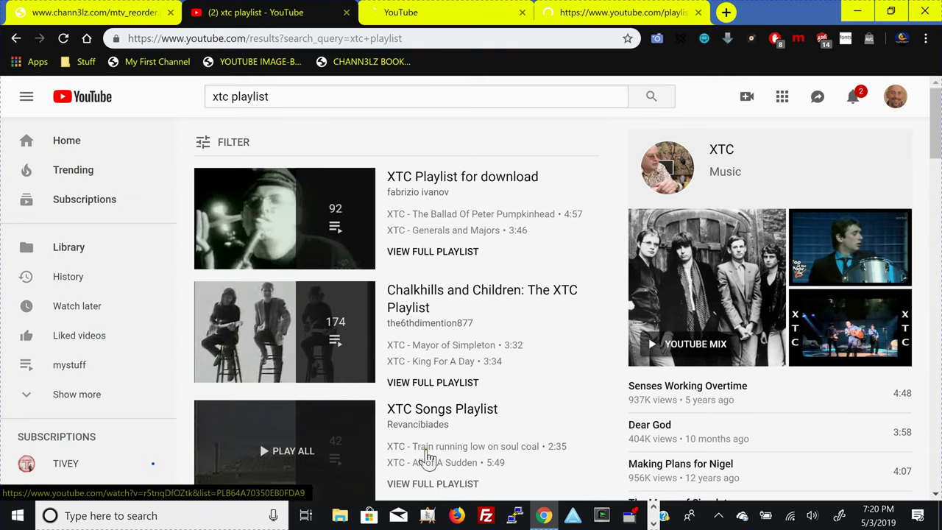
Open the full XTC Songs Playlist in a new tab and load the Chalkhills and Children playlist through to its last video.
{"action": "middle_click", "coordinate": [426, 484]}
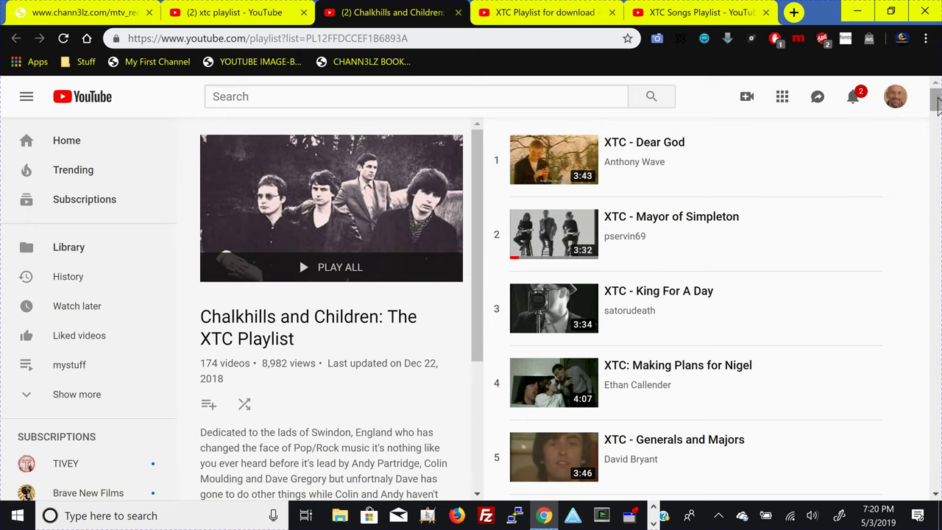
{"action": "left_click_drag", "start_coordinate": [936, 104], "coordinate": [937, 401]}
{"action": "scroll", "coordinate": [930, 390], "scroll_direction": "down", "scroll_amount": 2}
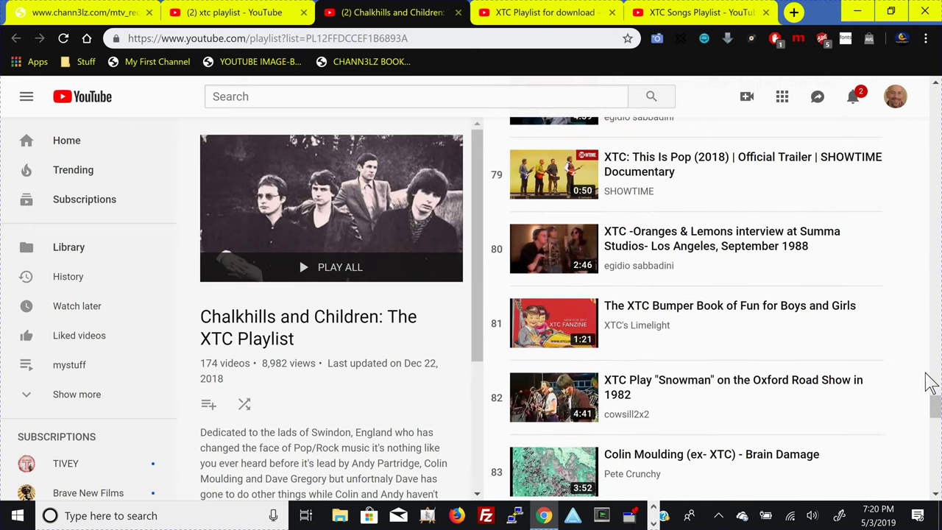
{"action": "scroll", "coordinate": [931, 383], "scroll_direction": "down", "scroll_amount": 17}
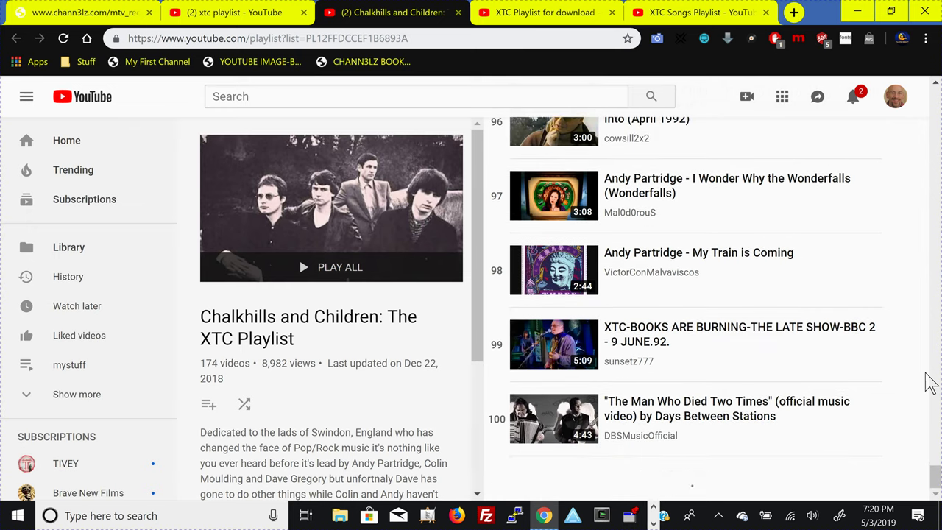
{"action": "scroll", "coordinate": [931, 383], "scroll_direction": "down", "scroll_amount": 20}
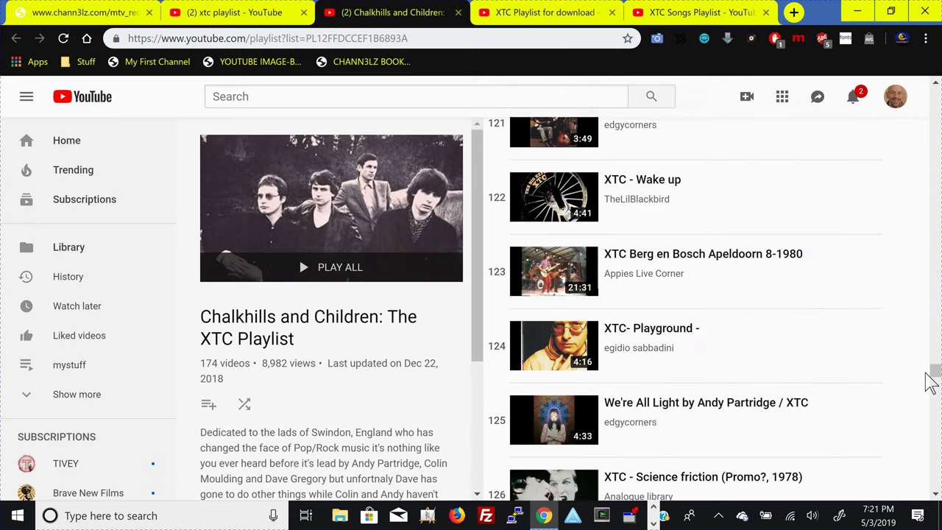
{"action": "scroll", "coordinate": [931, 383], "scroll_direction": "down", "scroll_amount": 20}
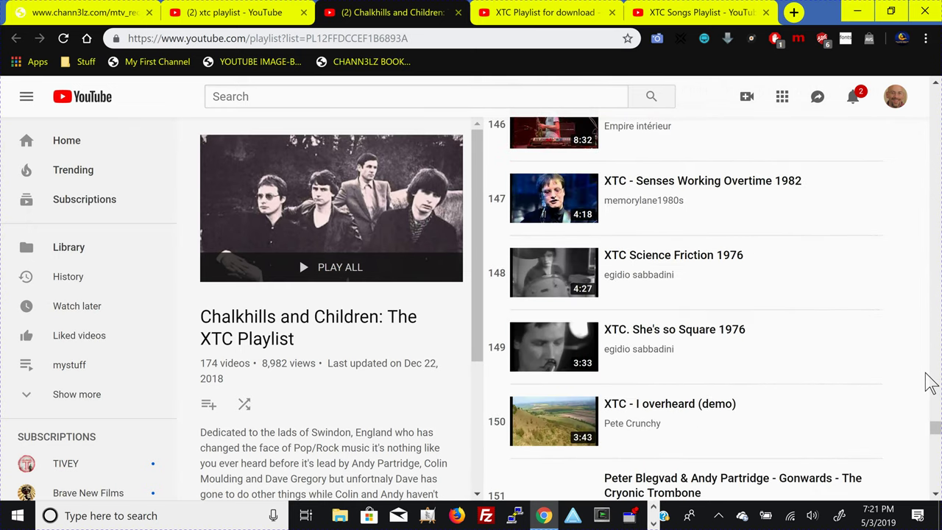
{"action": "scroll", "coordinate": [931, 382], "scroll_direction": "down", "scroll_amount": 15}
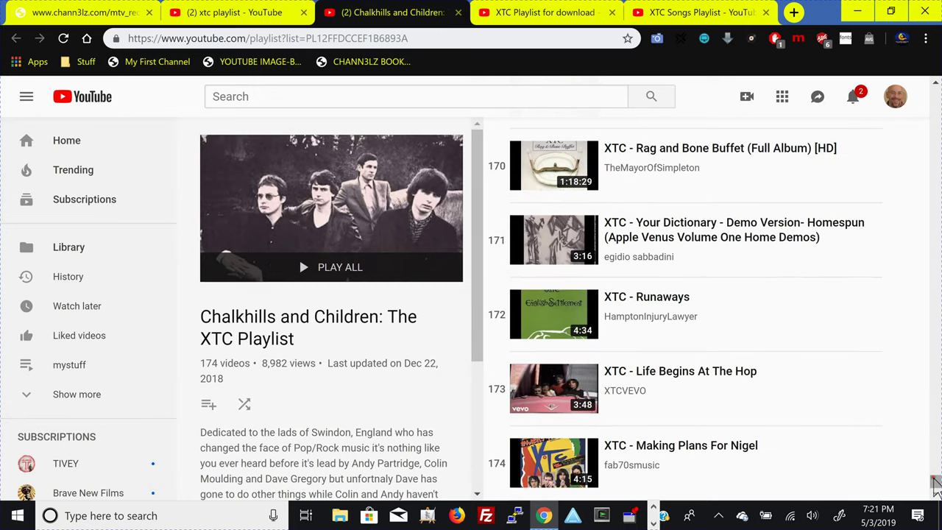
{"action": "left_click_drag", "start_coordinate": [935, 480], "coordinate": [935, 457]}
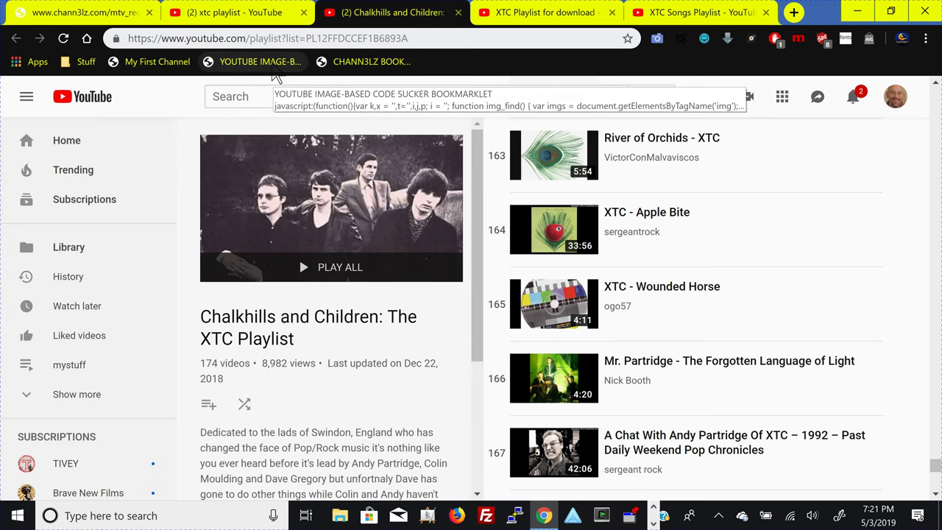
Collect the playlist's videos with the YouTube Image-Based Code Sucker bookmarklet and add all of them to the channel.
{"action": "left_click", "coordinate": [272, 65]}
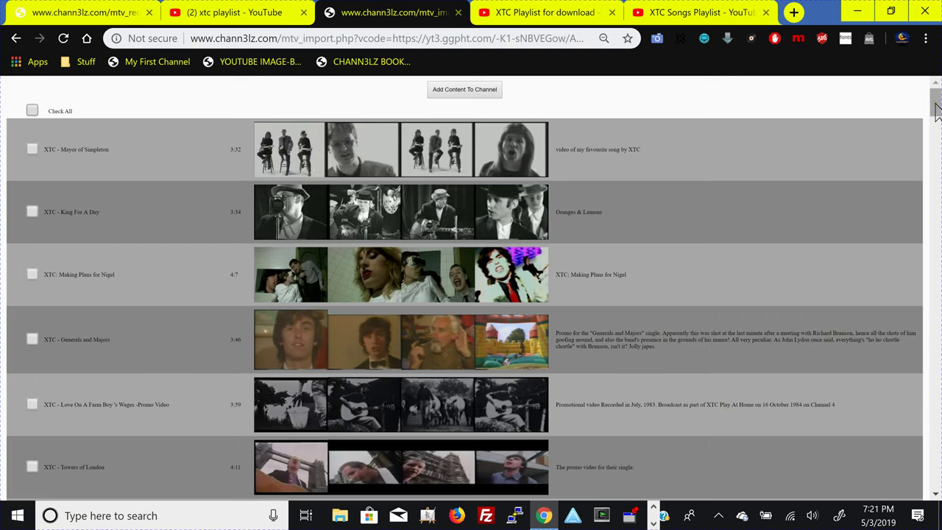
{"action": "left_click_drag", "start_coordinate": [937, 108], "coordinate": [892, 487]}
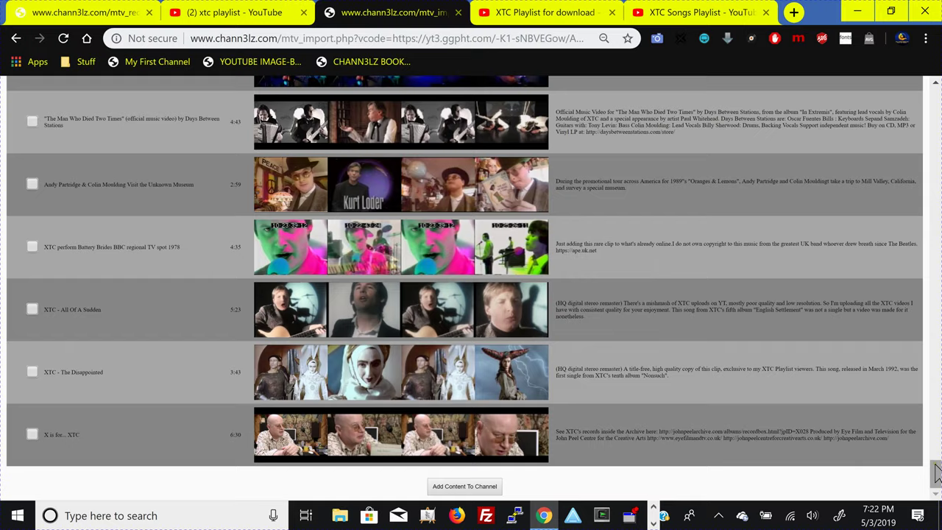
{"action": "left_click_drag", "start_coordinate": [933, 471], "coordinate": [909, 80]}
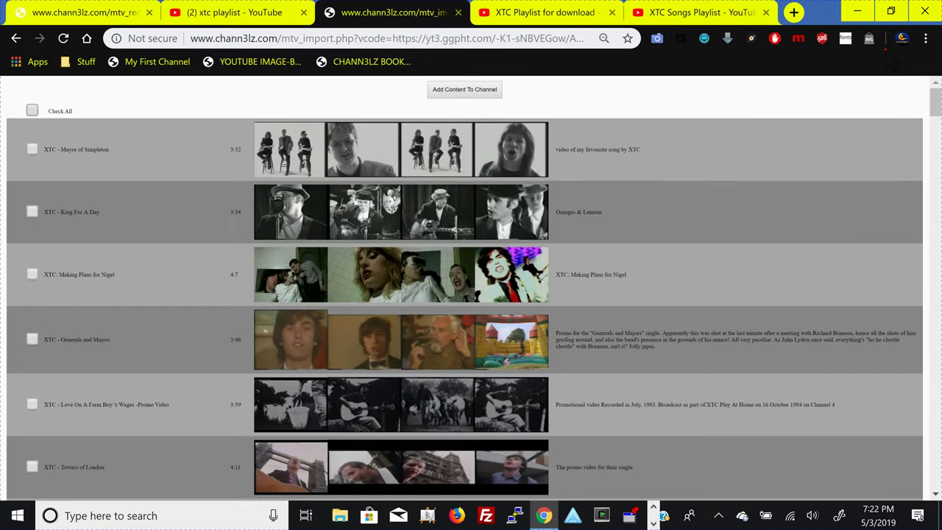
{"action": "left_click", "coordinate": [31, 110]}
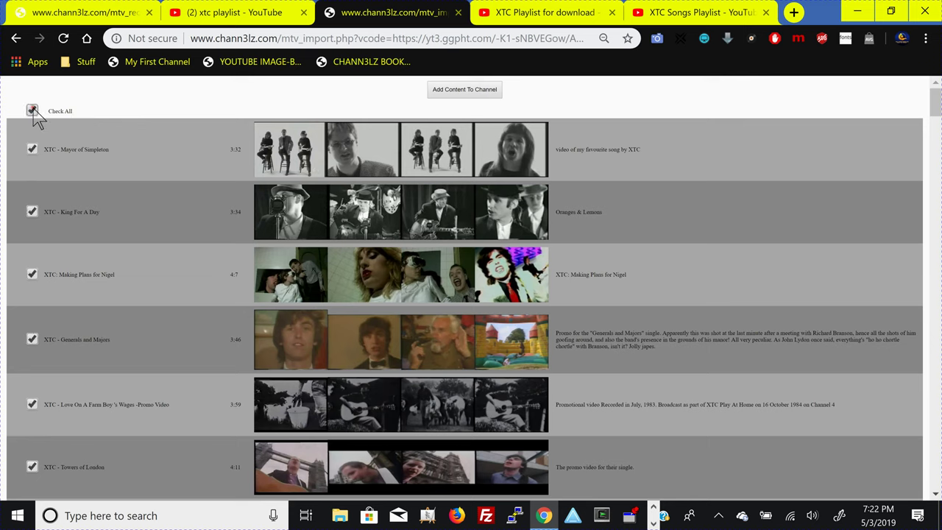
{"action": "left_click", "coordinate": [449, 90]}
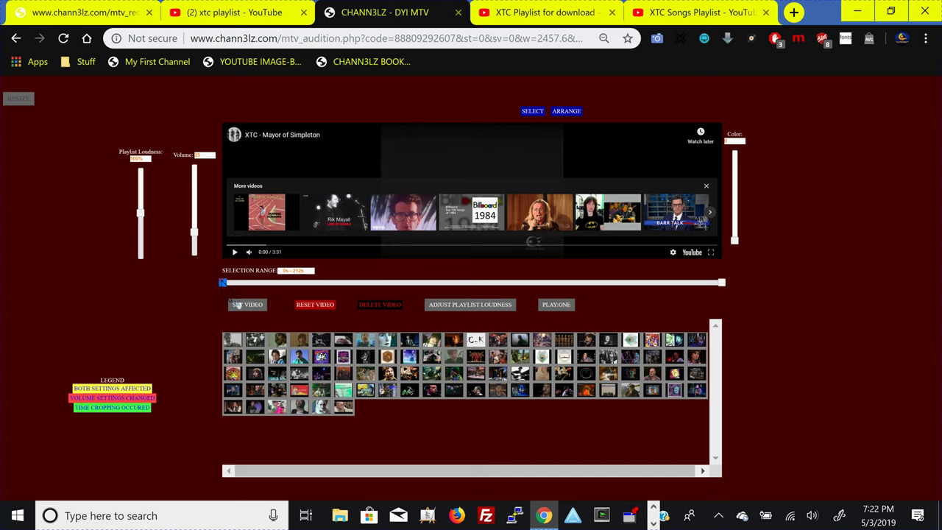
Try cropping the start of XTC - Mayor of Simpleton to 2 s and then 3 s, previewing its playback.
{"action": "left_click", "coordinate": [241, 305]}
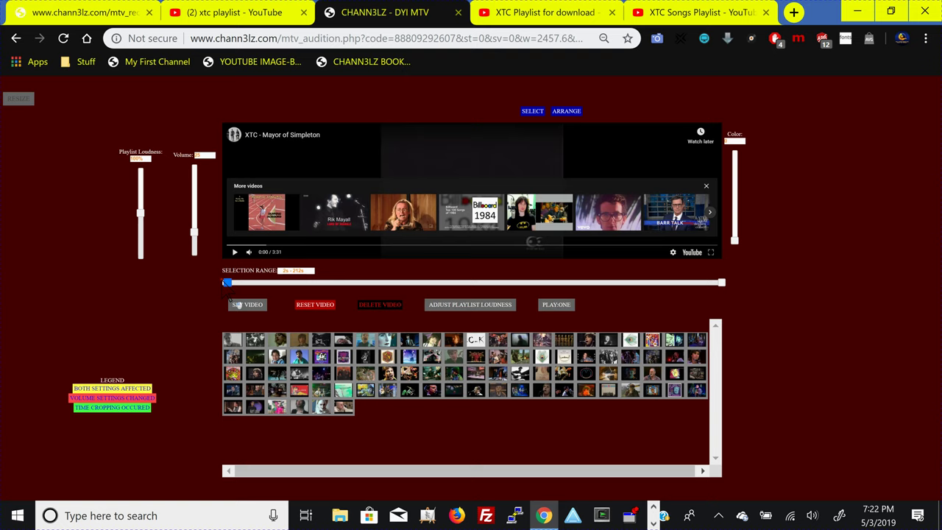
{"action": "left_click", "coordinate": [721, 283]}
{"action": "left_click", "coordinate": [705, 184]}
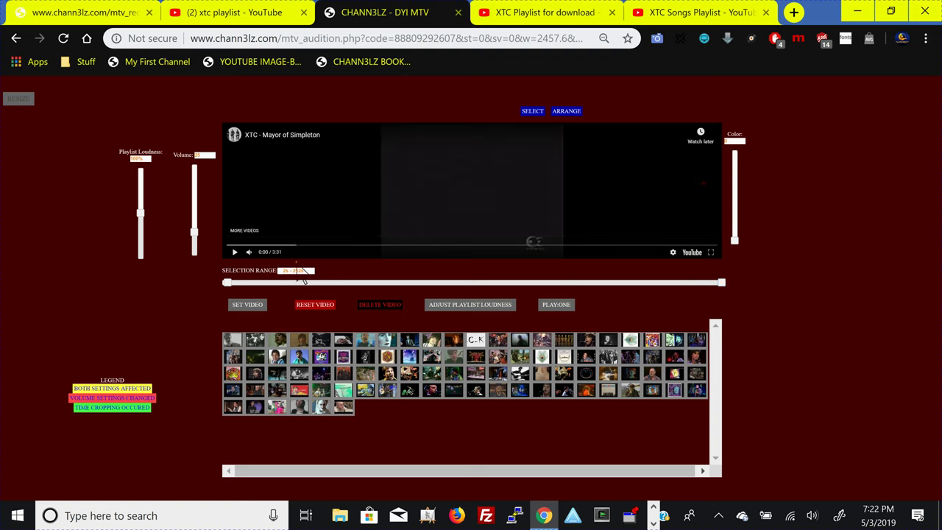
{"action": "left_click", "coordinate": [234, 251]}
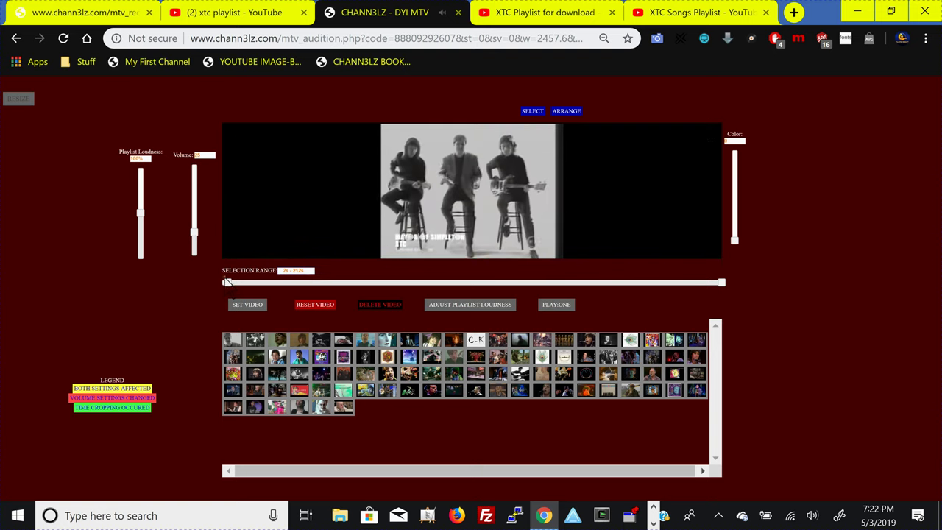
{"action": "left_click", "coordinate": [227, 282]}
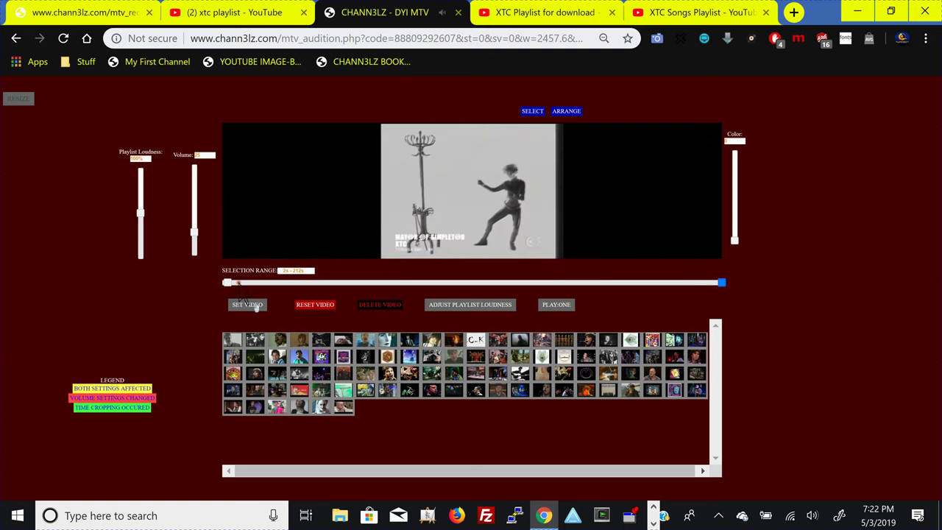
{"action": "left_click", "coordinate": [247, 304]}
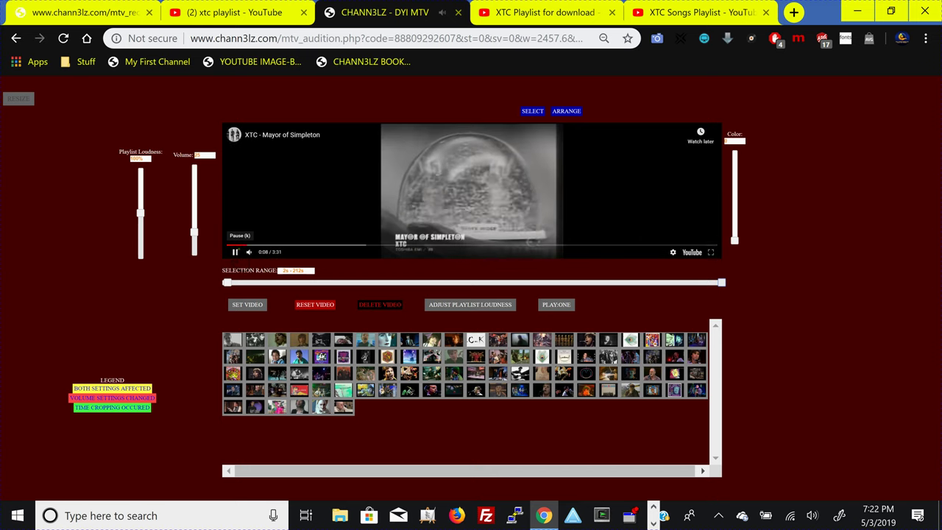
{"action": "left_click", "coordinate": [236, 252]}
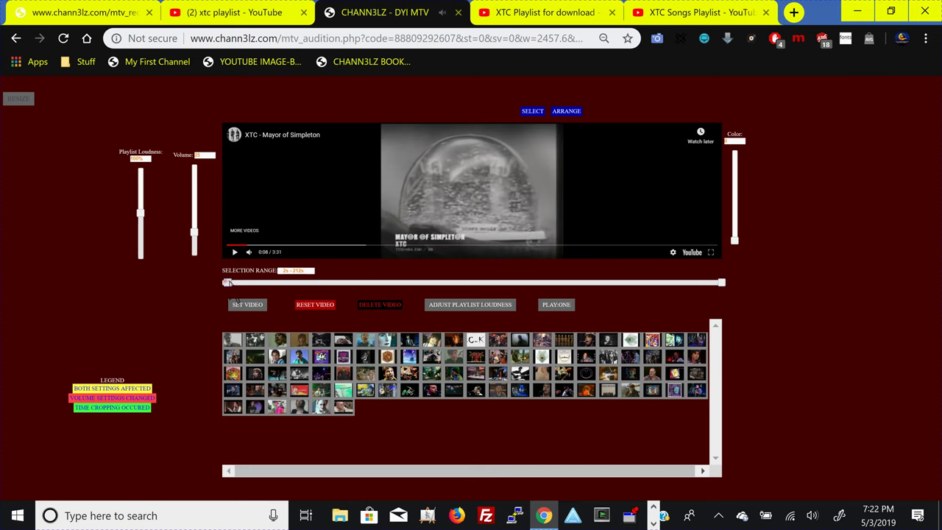
{"action": "left_click_drag", "start_coordinate": [229, 283], "coordinate": [234, 282]}
{"action": "left_click", "coordinate": [250, 305]}
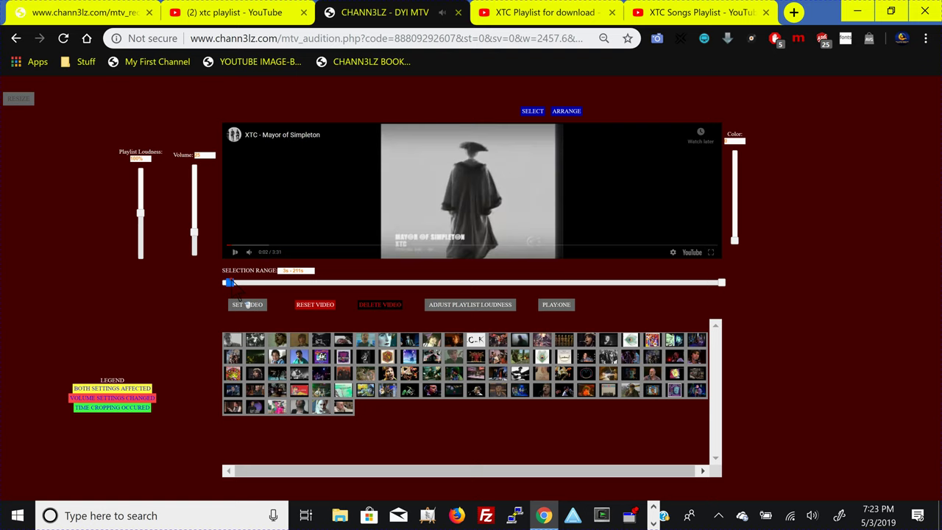
Set the XTC - Mayor of Simpleton video to a selection range of 0s - 210s and a volume of 14.
{"action": "left_click_drag", "start_coordinate": [234, 282], "coordinate": [223, 282]}
{"action": "left_click", "coordinate": [243, 304]}
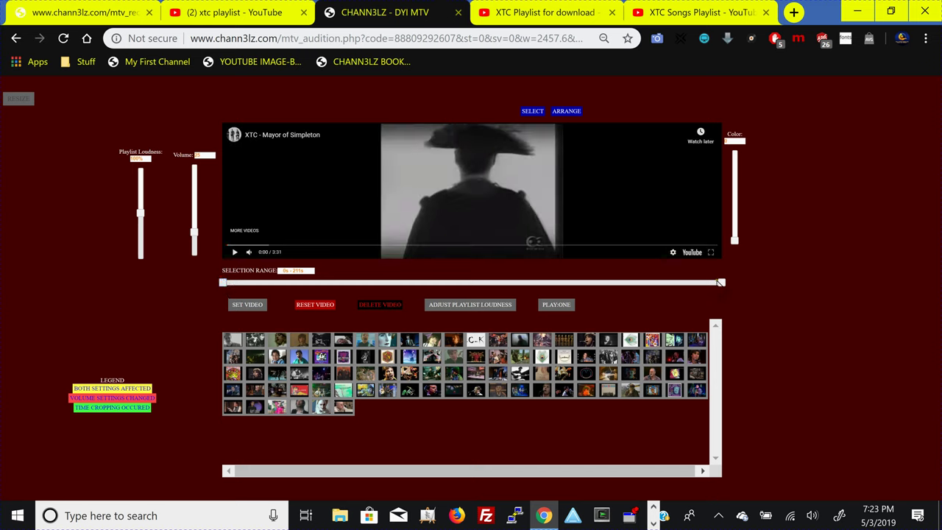
{"action": "mouse_move", "coordinate": [721, 282]}
{"action": "left_mouse_down"}
{"action": "mouse_move", "coordinate": [710, 283]}
{"action": "mouse_move", "coordinate": [721, 283]}
{"action": "left_mouse_up"}
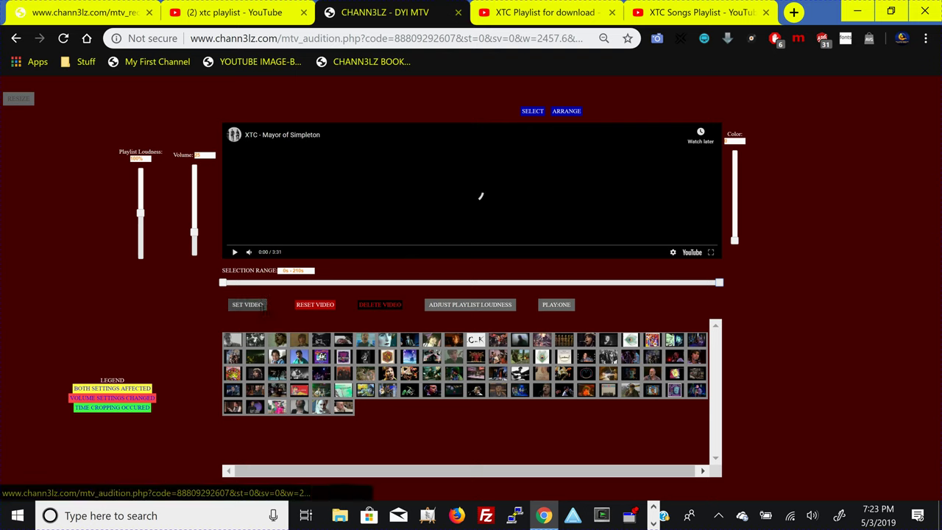
{"action": "left_click", "coordinate": [261, 306]}
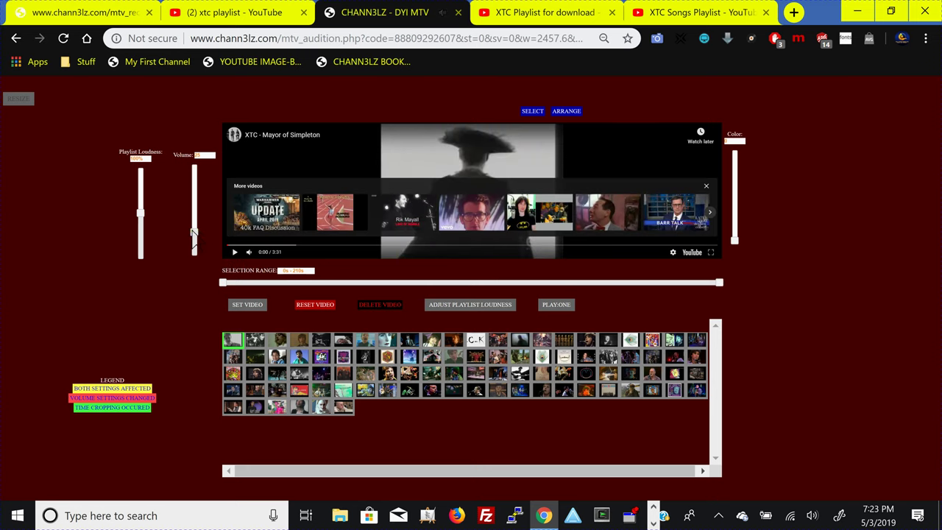
{"action": "left_click_drag", "start_coordinate": [209, 258], "coordinate": [210, 262]}
{"action": "left_click", "coordinate": [260, 304]}
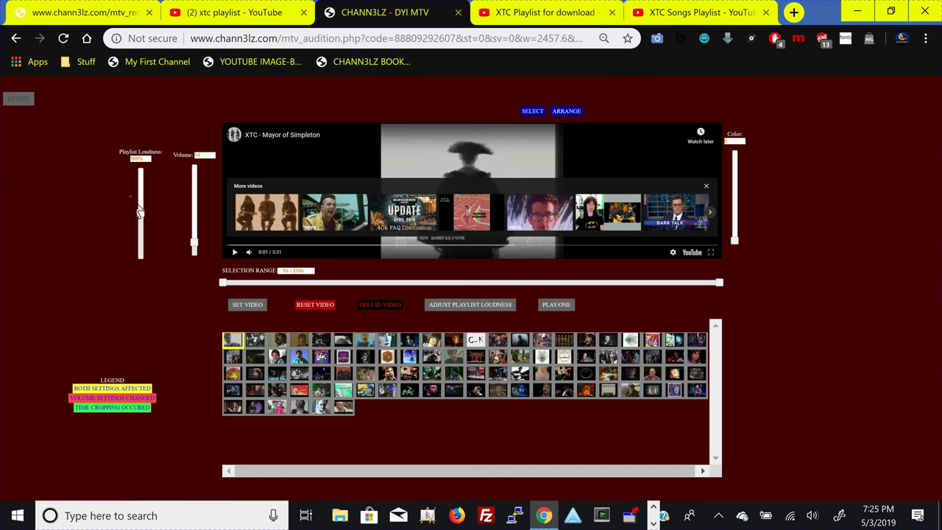
Apply a playlist loudness of 200% to all videos repeatedly, and go to the Arrange page.
{"action": "left_click_drag", "start_coordinate": [140, 214], "coordinate": [140, 167]}
{"action": "left_click", "coordinate": [458, 305]}
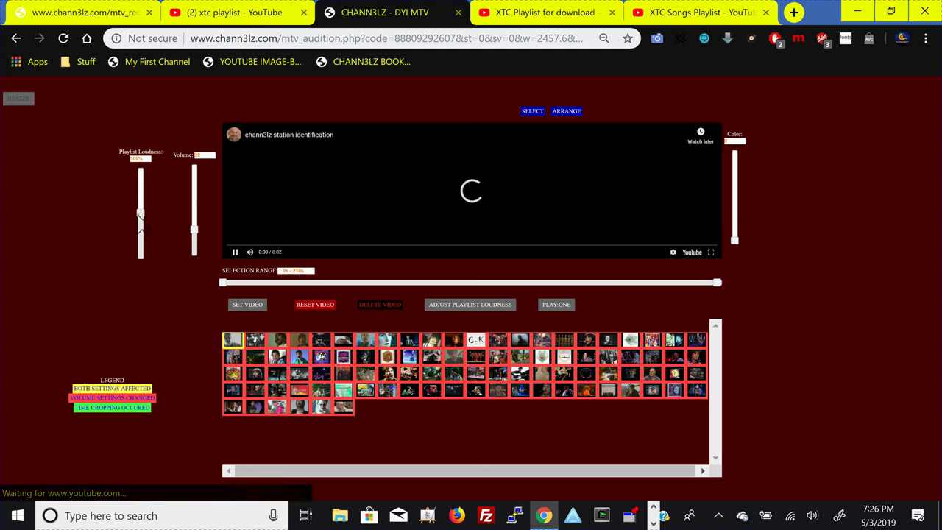
{"action": "left_click_drag", "start_coordinate": [140, 210], "coordinate": [140, 171]}
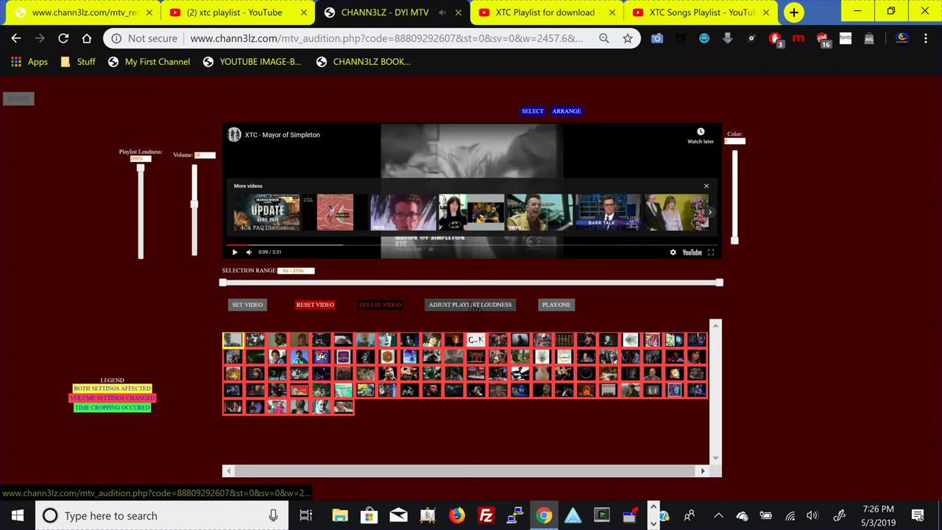
{"action": "left_click", "coordinate": [475, 305]}
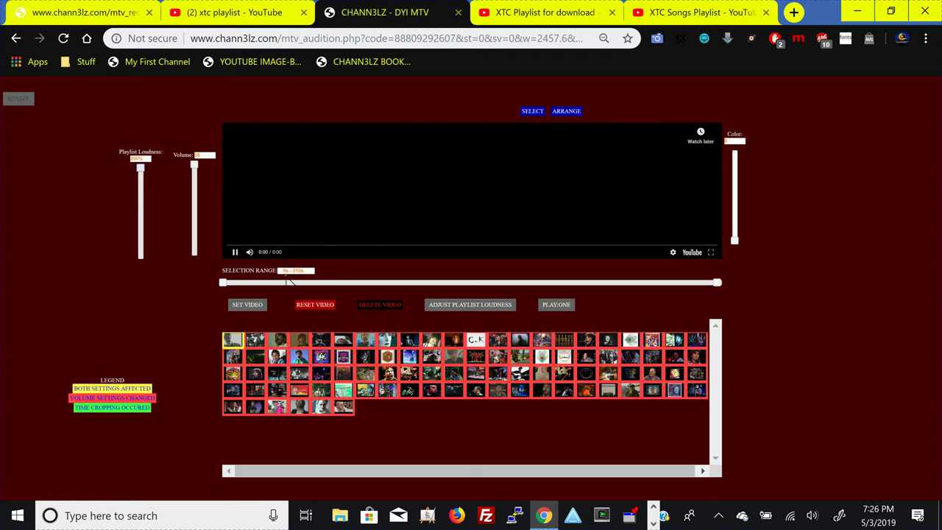
{"action": "left_click", "coordinate": [453, 307]}
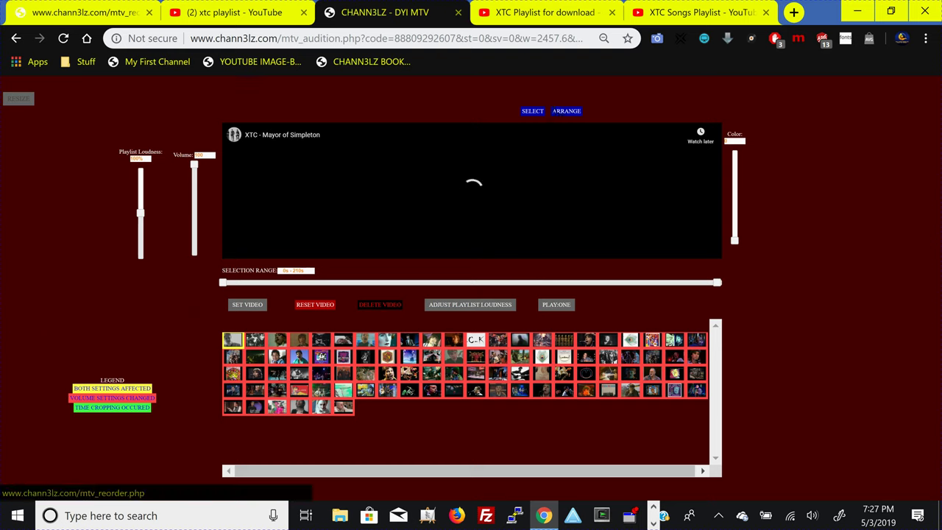
{"action": "left_click", "coordinate": [554, 111]}
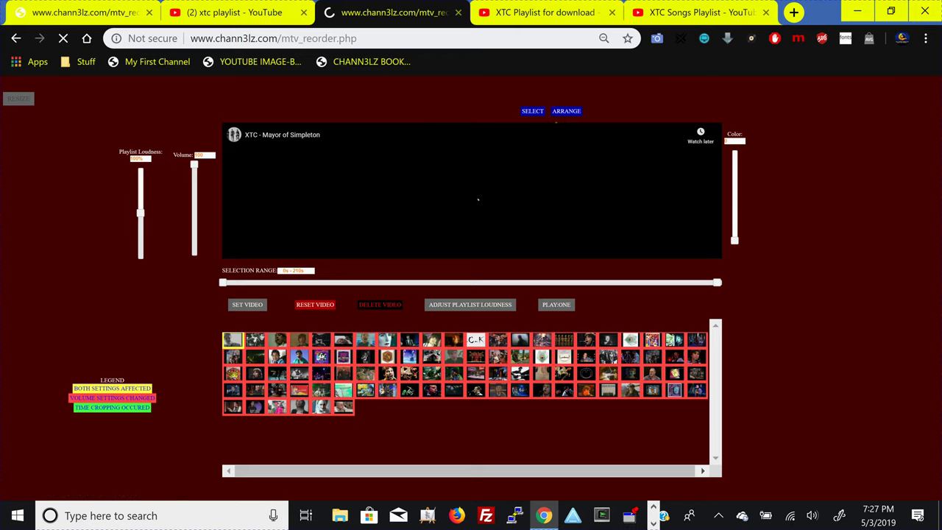